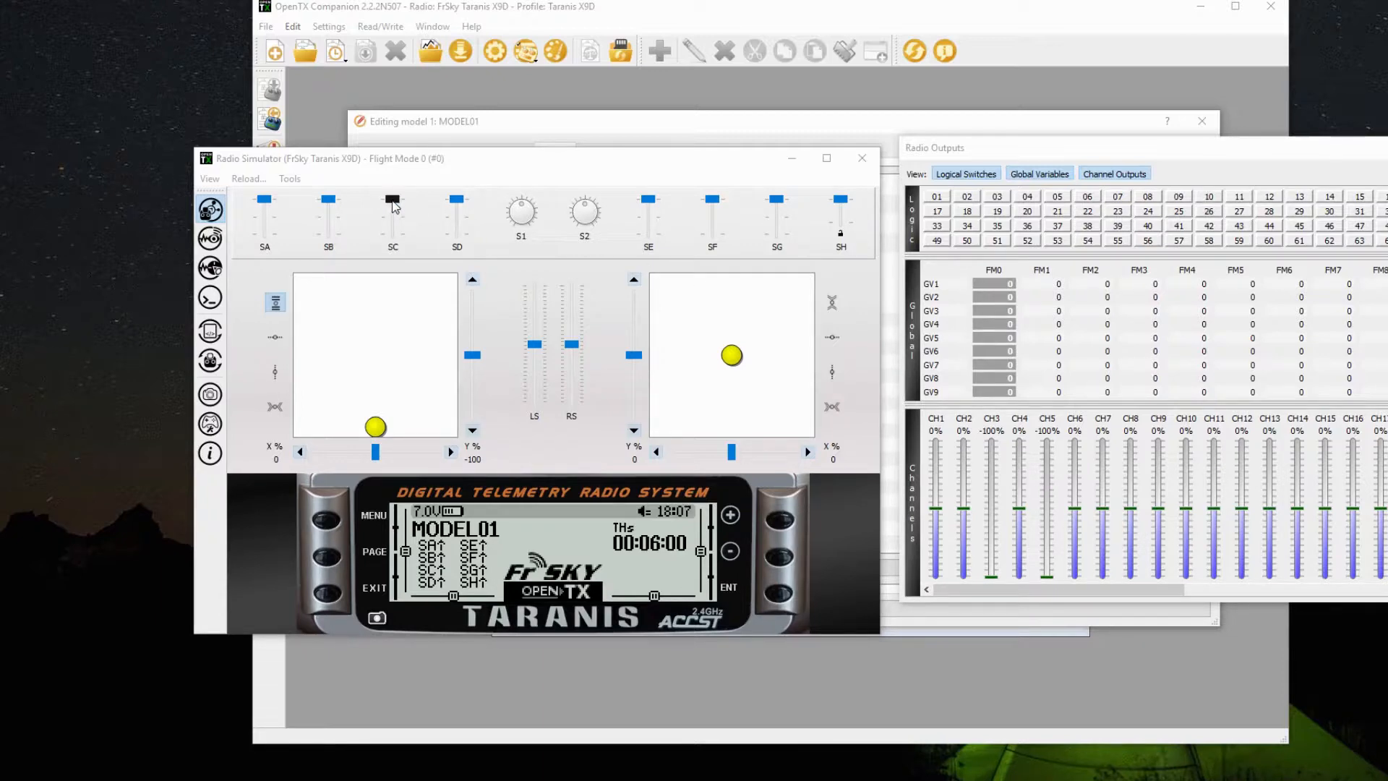
- With the throttle at minimum, cycle switch SC through middle, down, middle and back up to test the CH5 gear output
{"action": "left_click", "coordinate": [395, 227]}
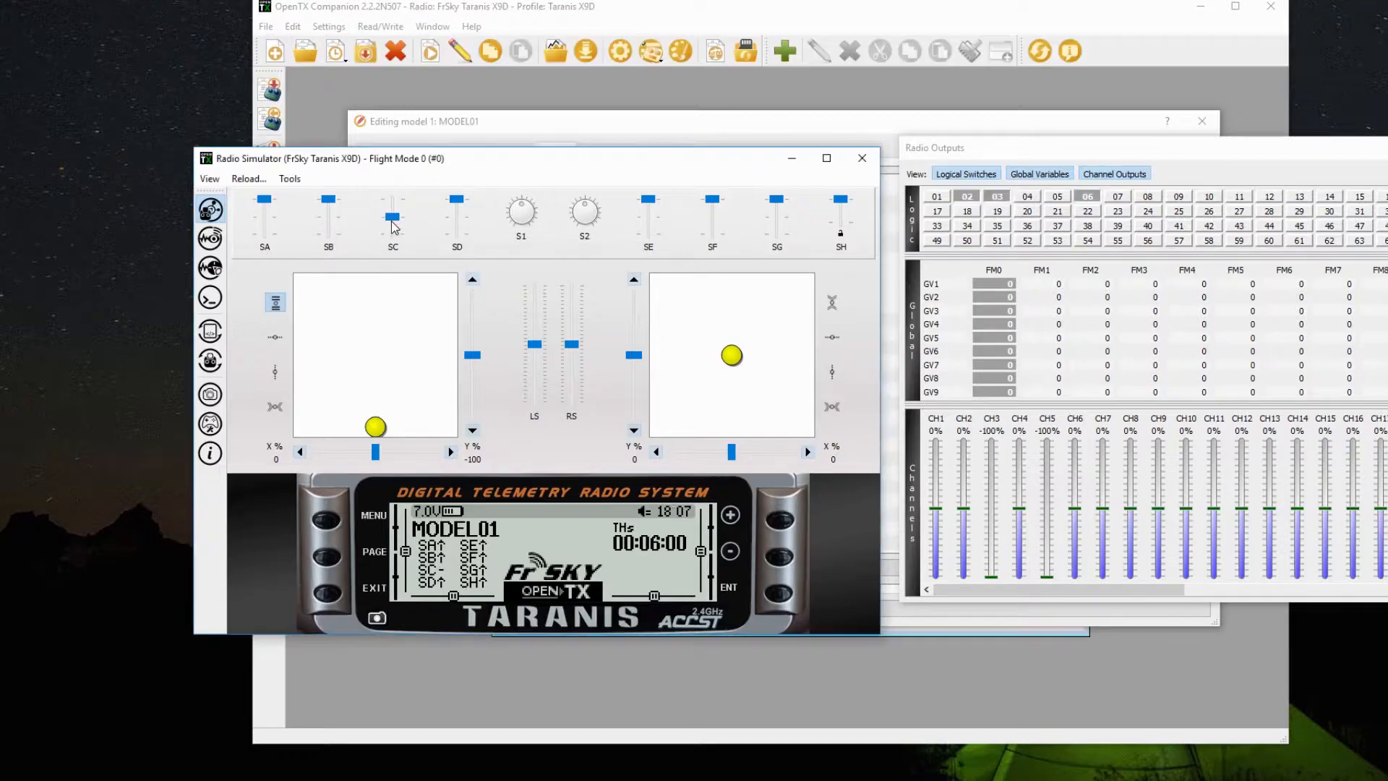
{"action": "left_click_drag", "start_coordinate": [394, 227], "coordinate": [393, 235]}
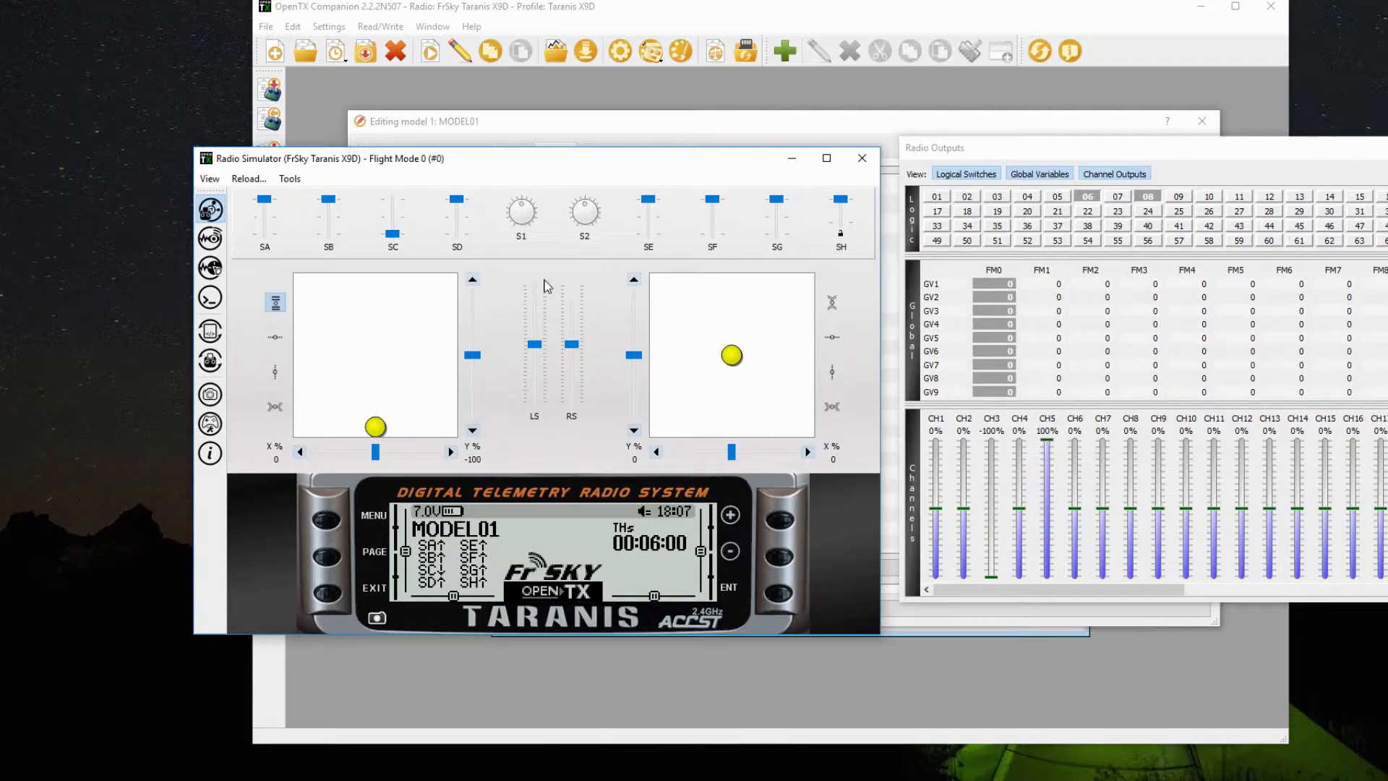
{"action": "left_click_drag", "start_coordinate": [401, 226], "coordinate": [400, 216]}
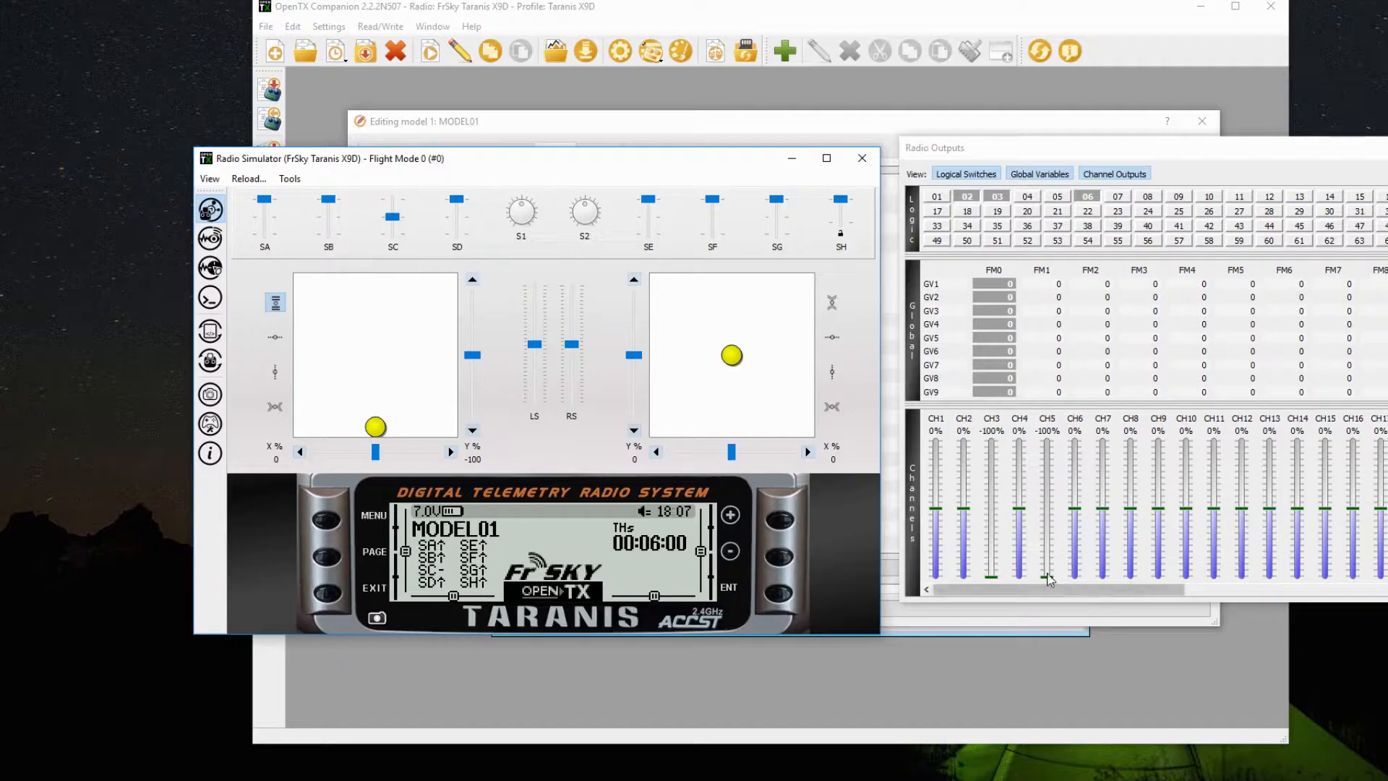
{"action": "left_click_drag", "start_coordinate": [392, 216], "coordinate": [395, 203]}
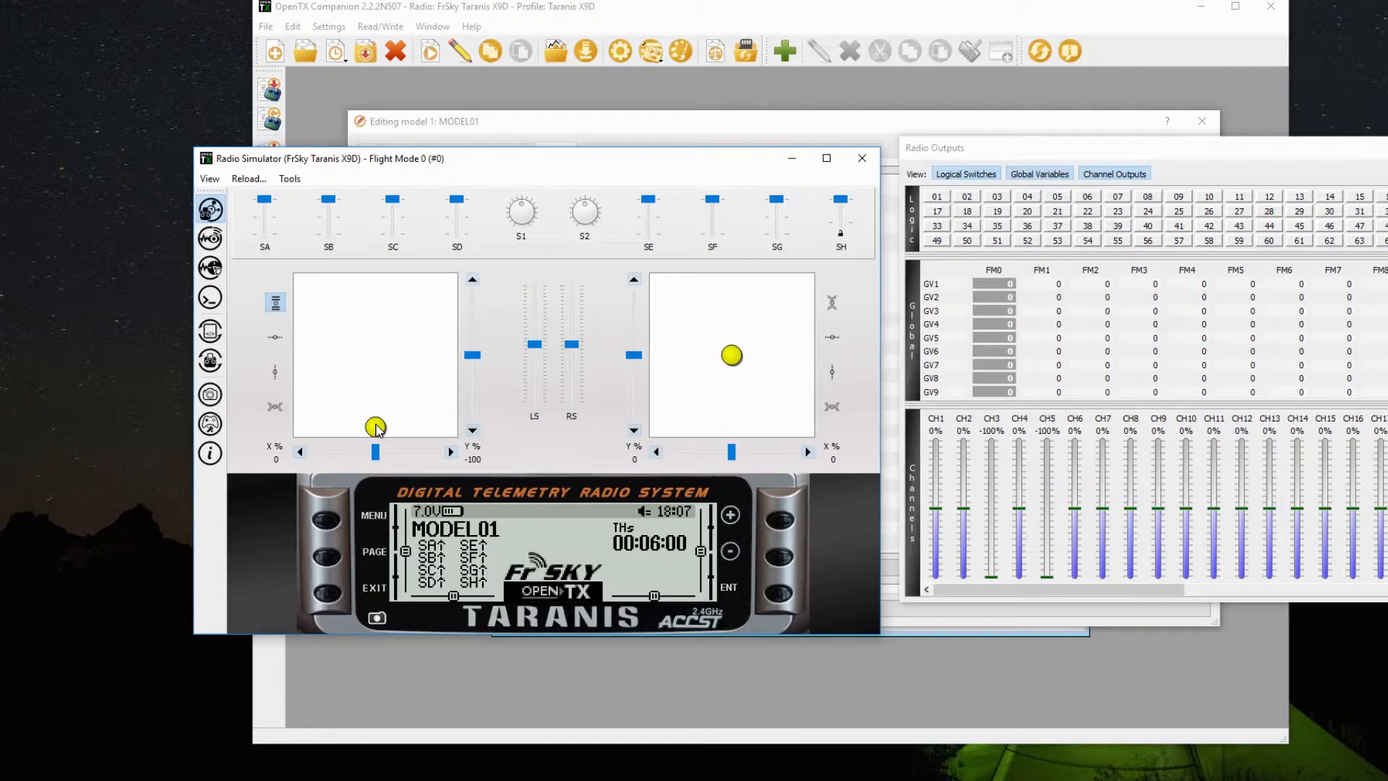
- Raise the throttle stick to about 92% and, once the timer is below 5:30, cycle switch SC through middle, down, middle and up
{"action": "left_click_drag", "start_coordinate": [377, 428], "coordinate": [372, 290]}
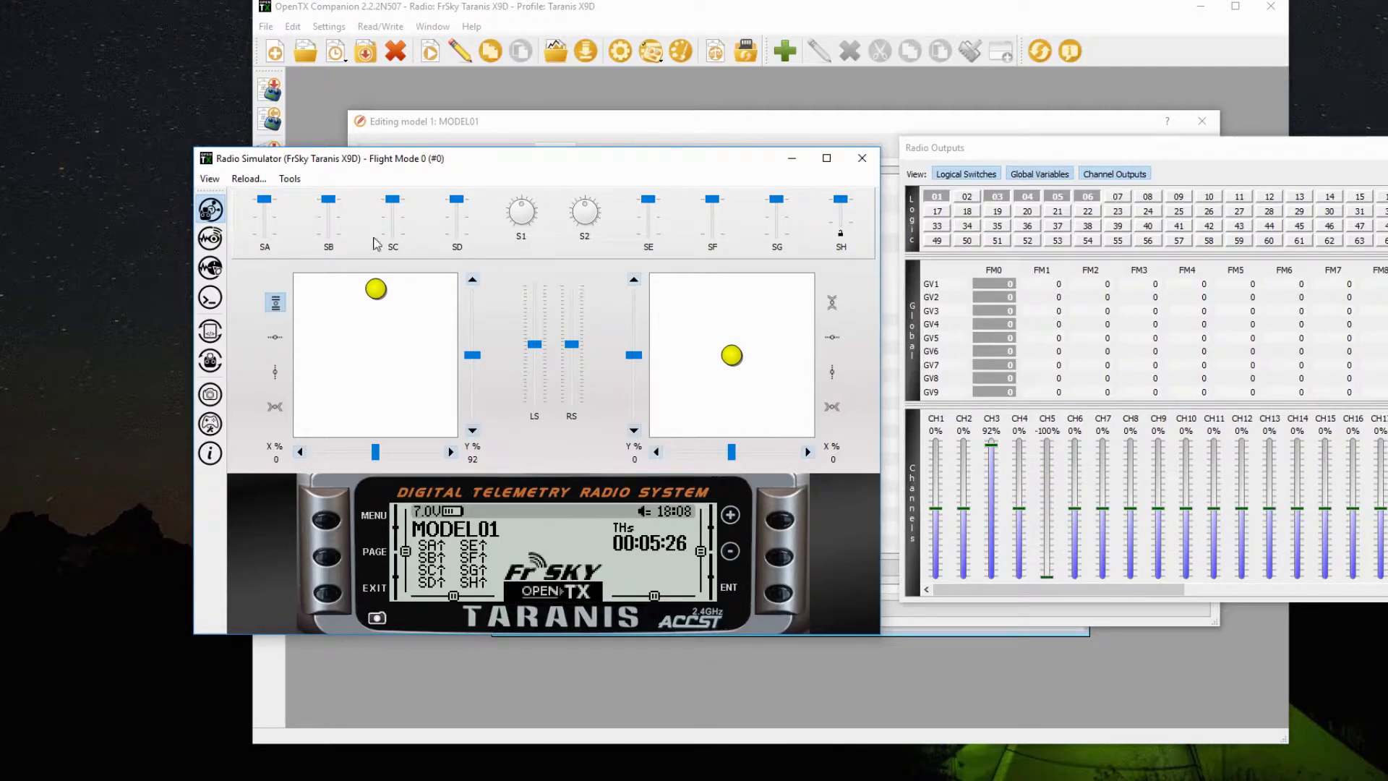
{"action": "left_click", "coordinate": [393, 223]}
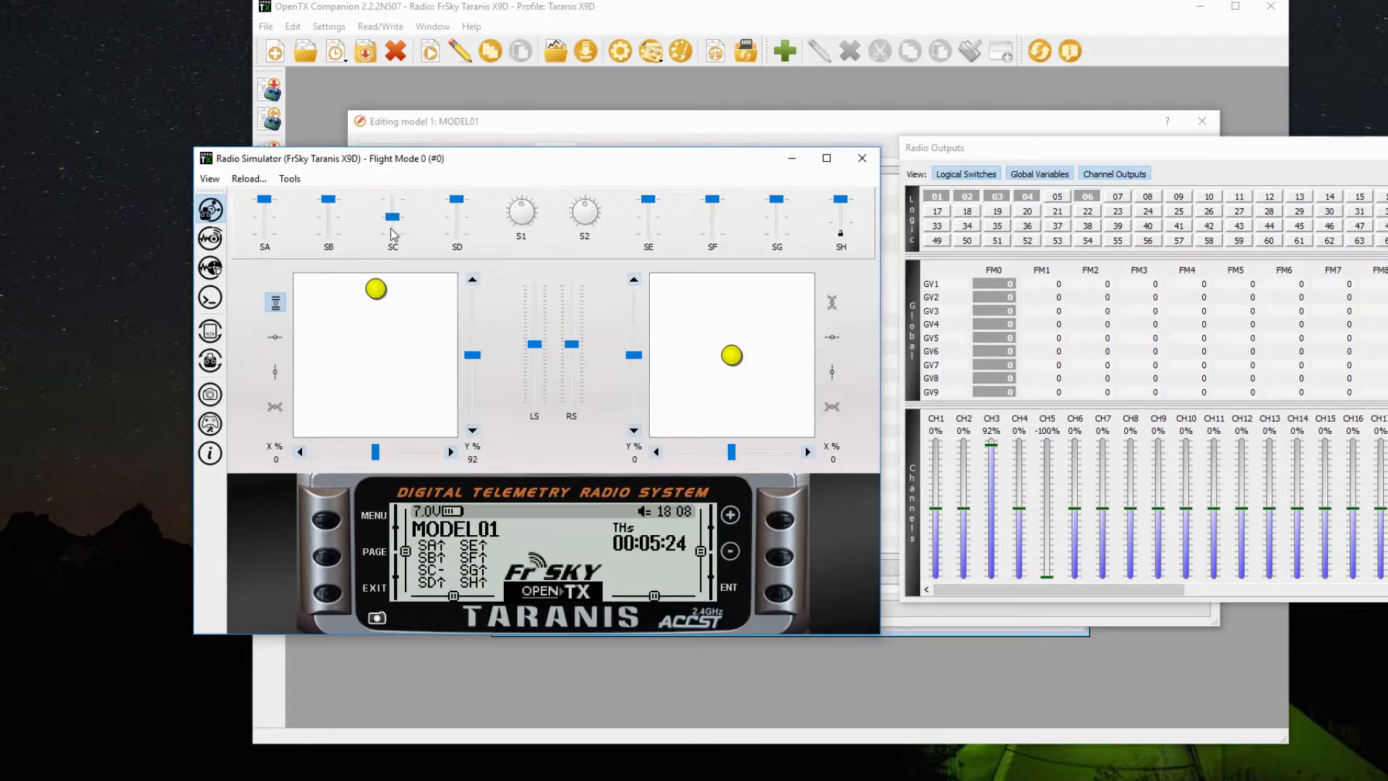
{"action": "left_click", "coordinate": [393, 242]}
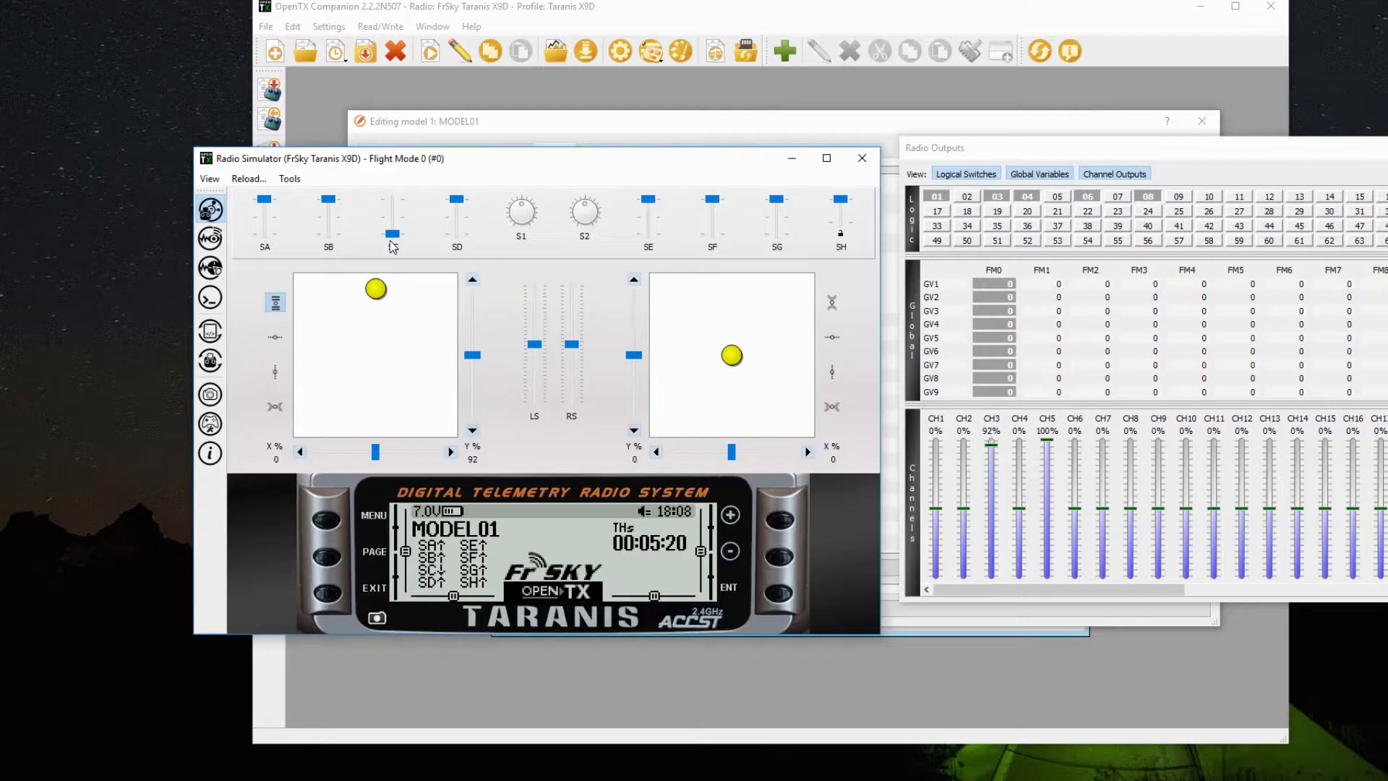
{"action": "left_click", "coordinate": [394, 227]}
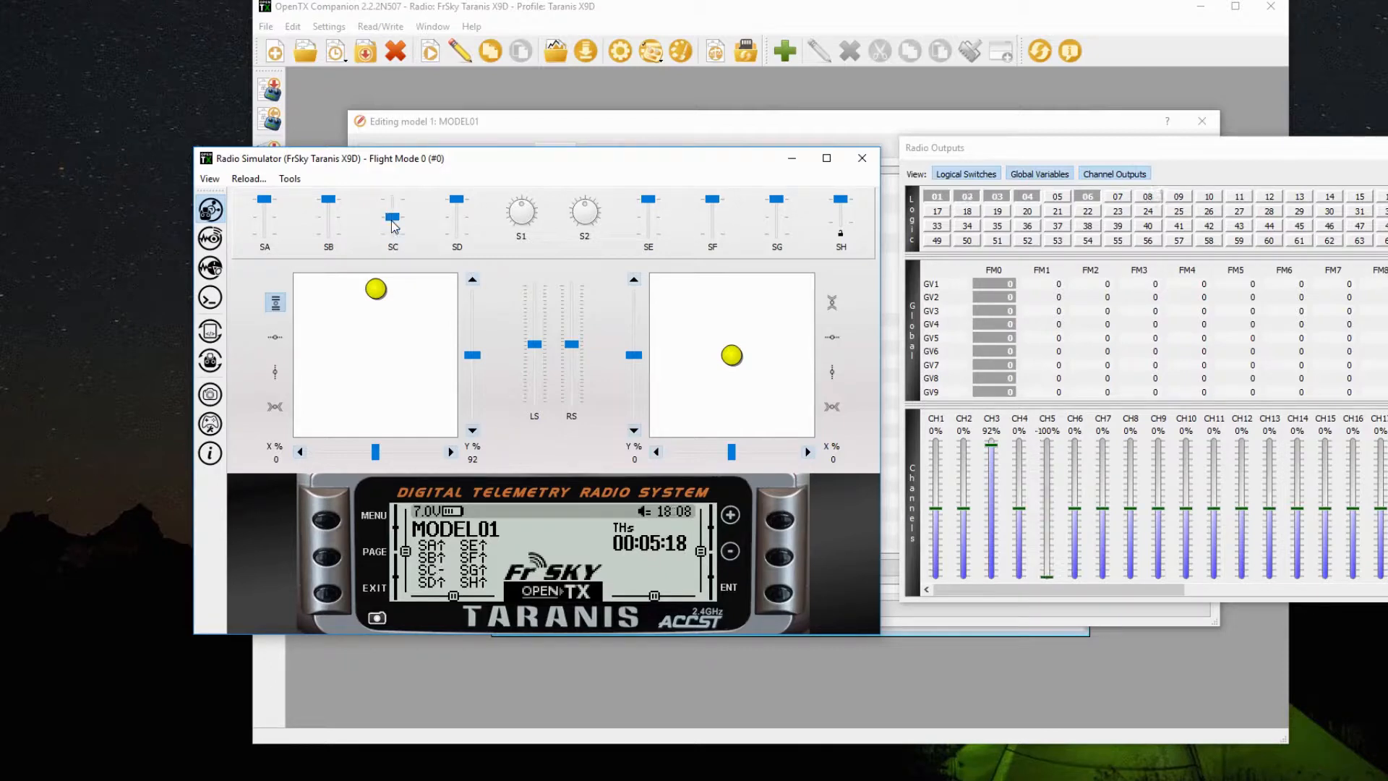
{"action": "left_click", "coordinate": [393, 203]}
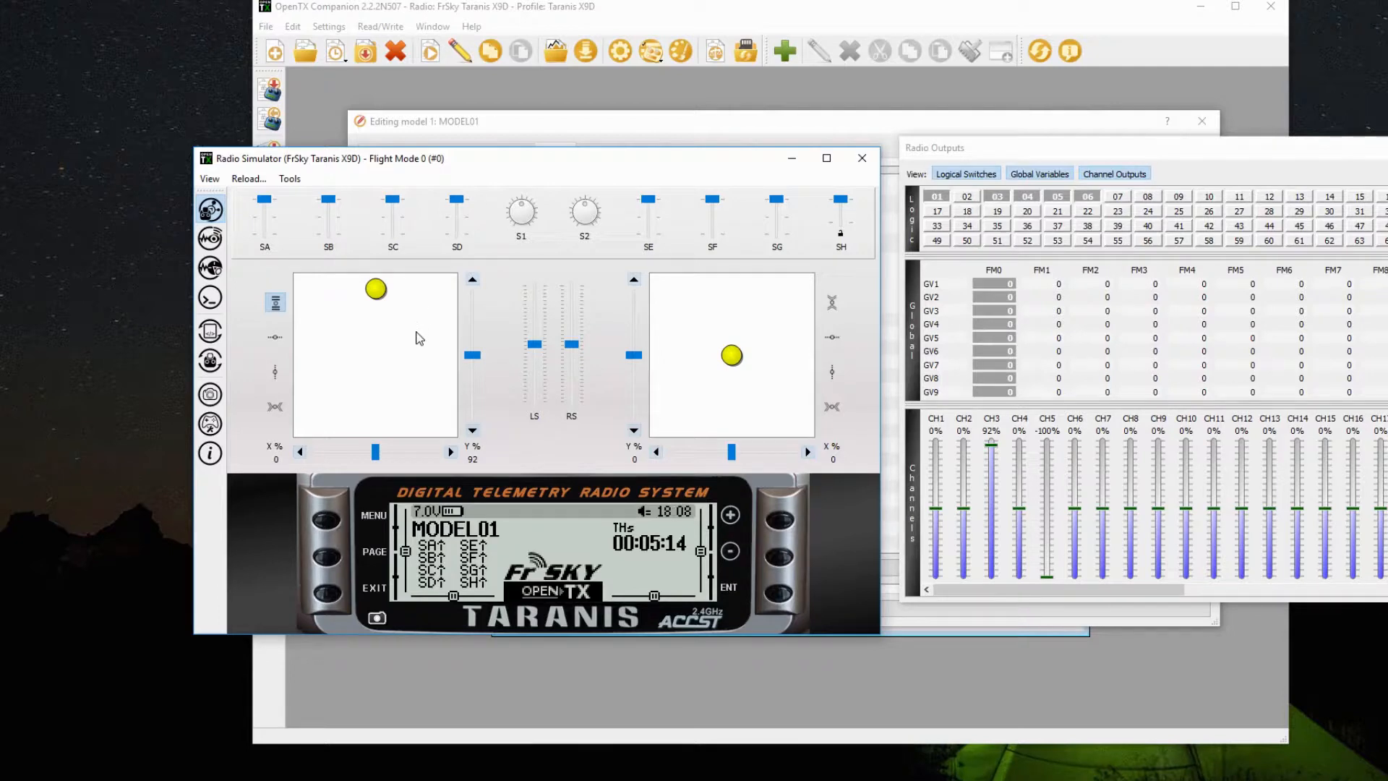
- Lower the throttle stick to -100%, and flip switch SC down and back up
{"action": "left_click_drag", "start_coordinate": [376, 289], "coordinate": [360, 428]}
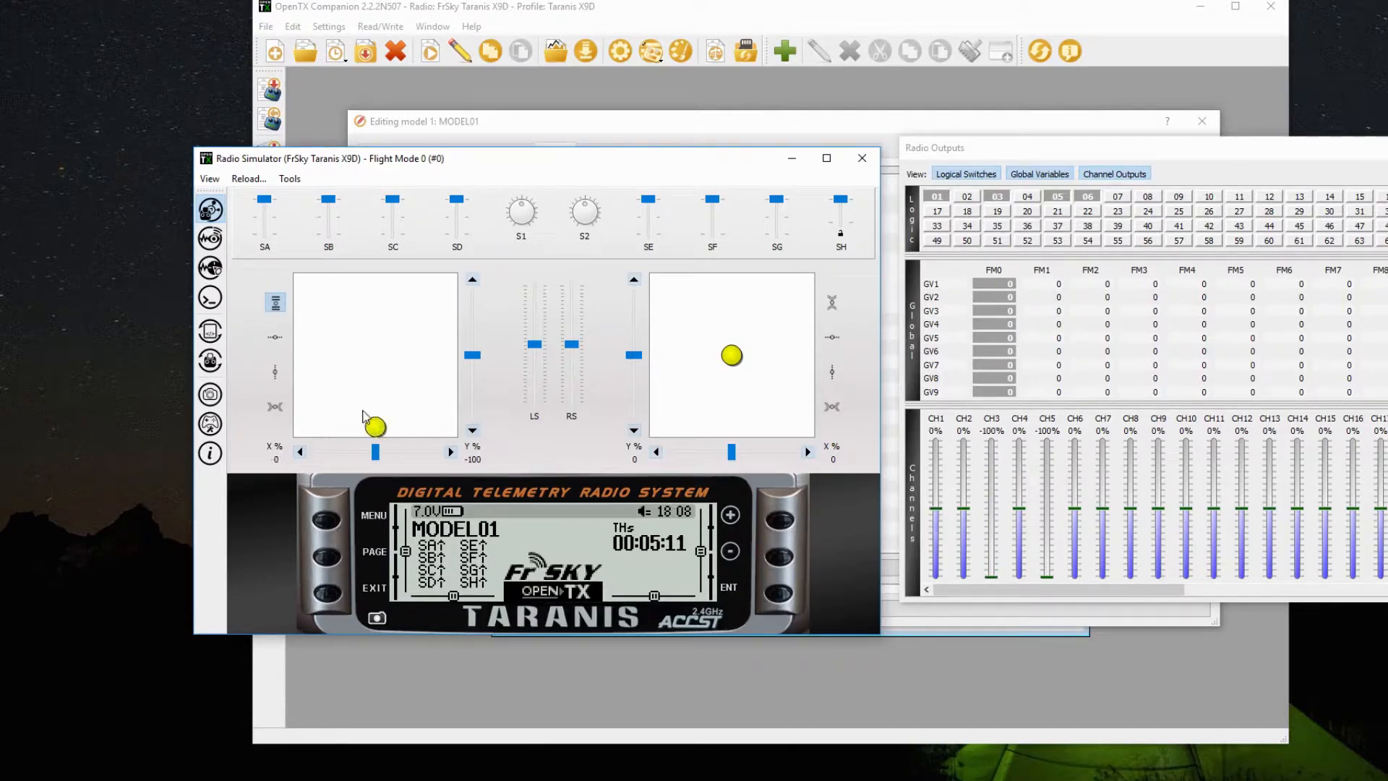
{"action": "left_click", "coordinate": [394, 223]}
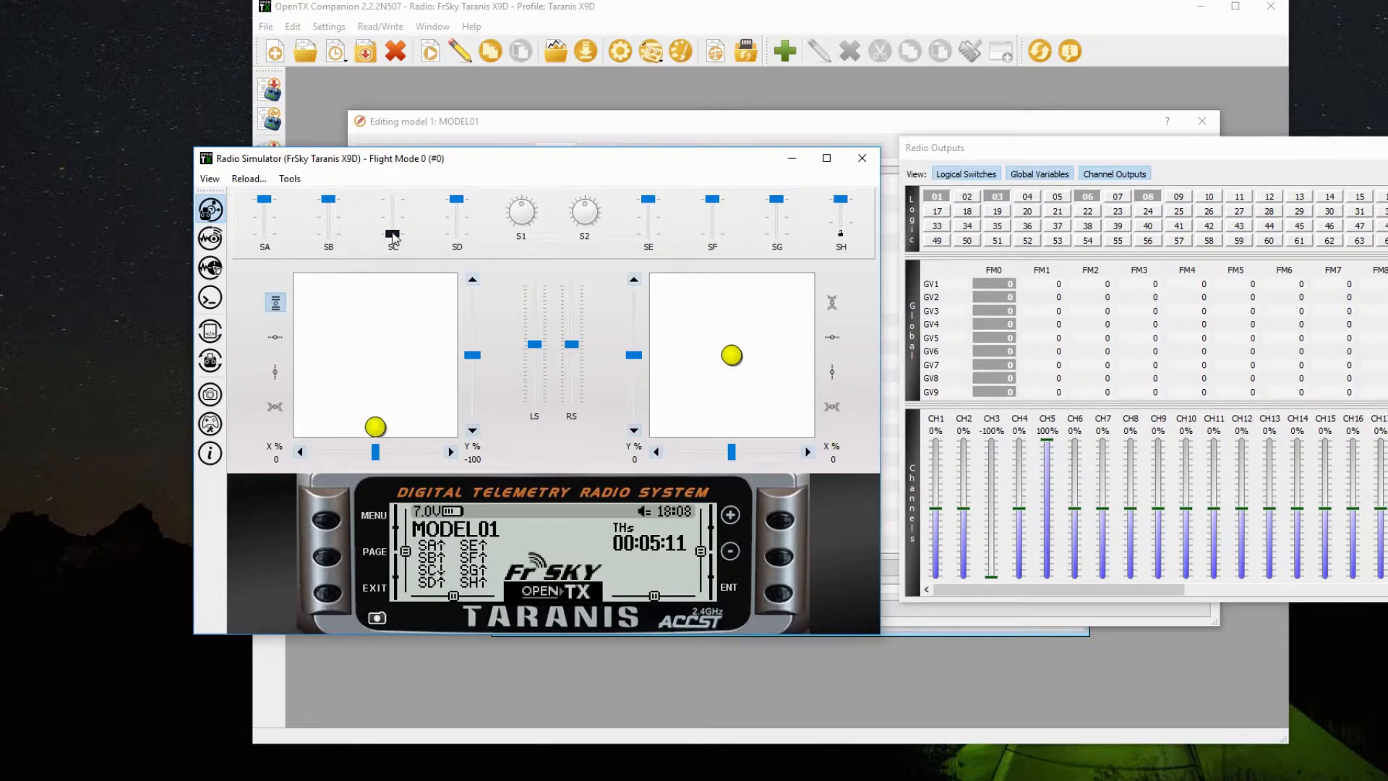
{"action": "left_click", "coordinate": [394, 212]}
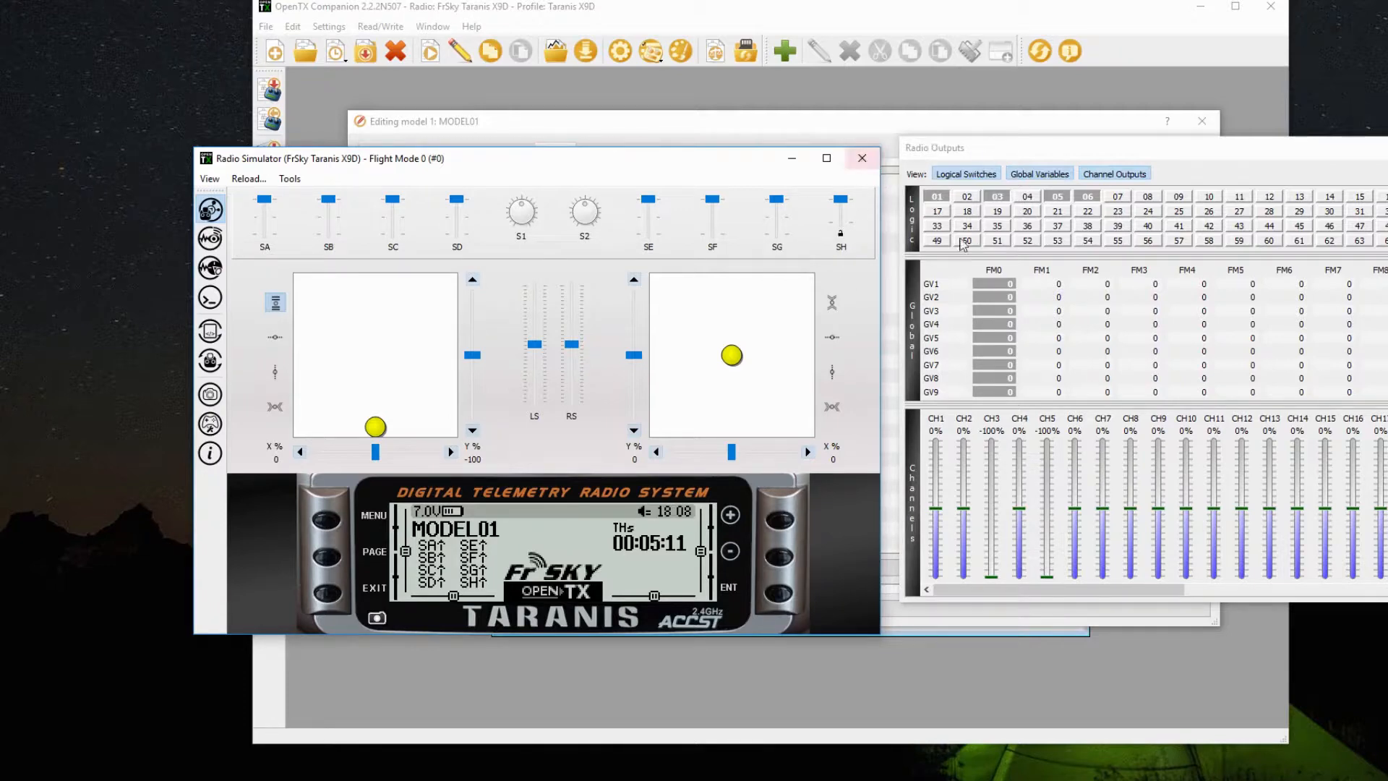
- Close the simulator and examine logical switches L01 to L08 and the CH5 gear mix lines of MODEL01
{"action": "left_click", "coordinate": [862, 158]}
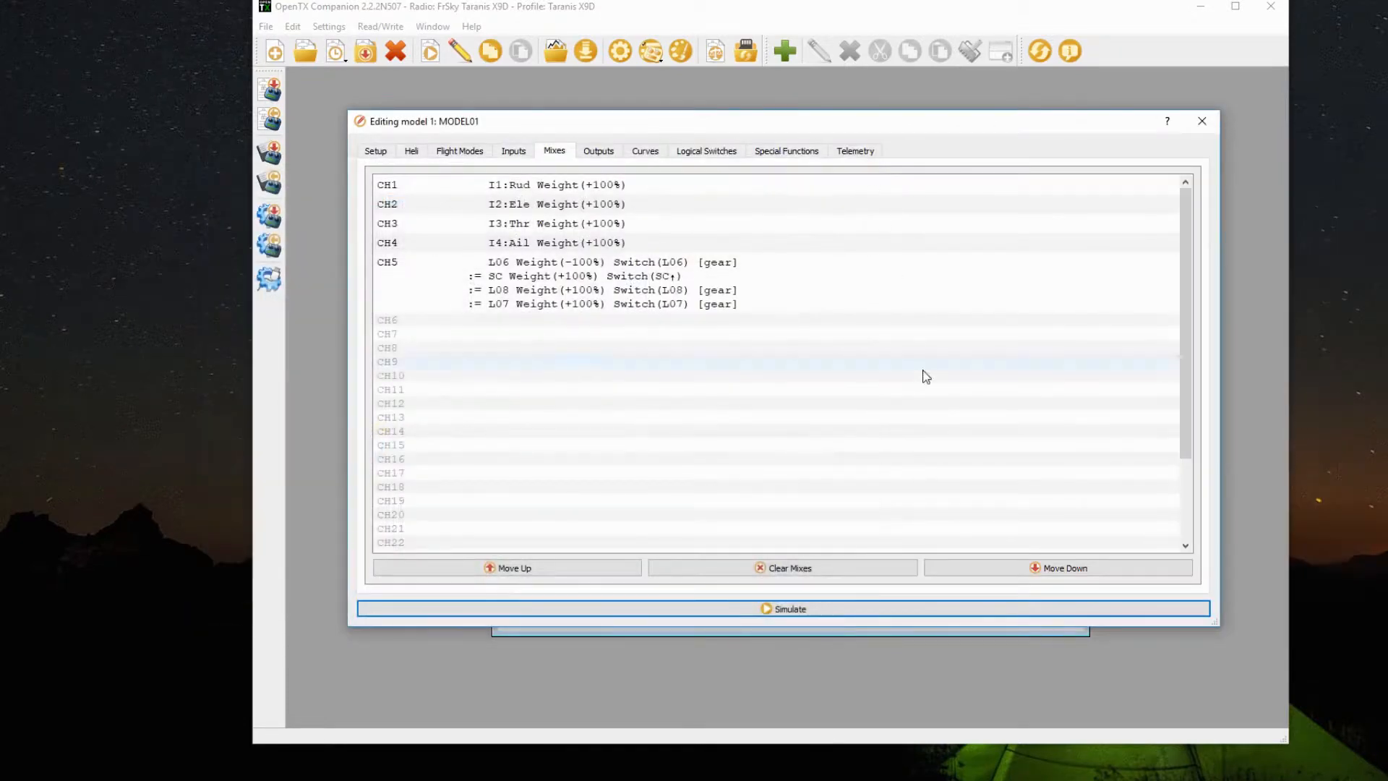
{"action": "left_click", "coordinate": [724, 153]}
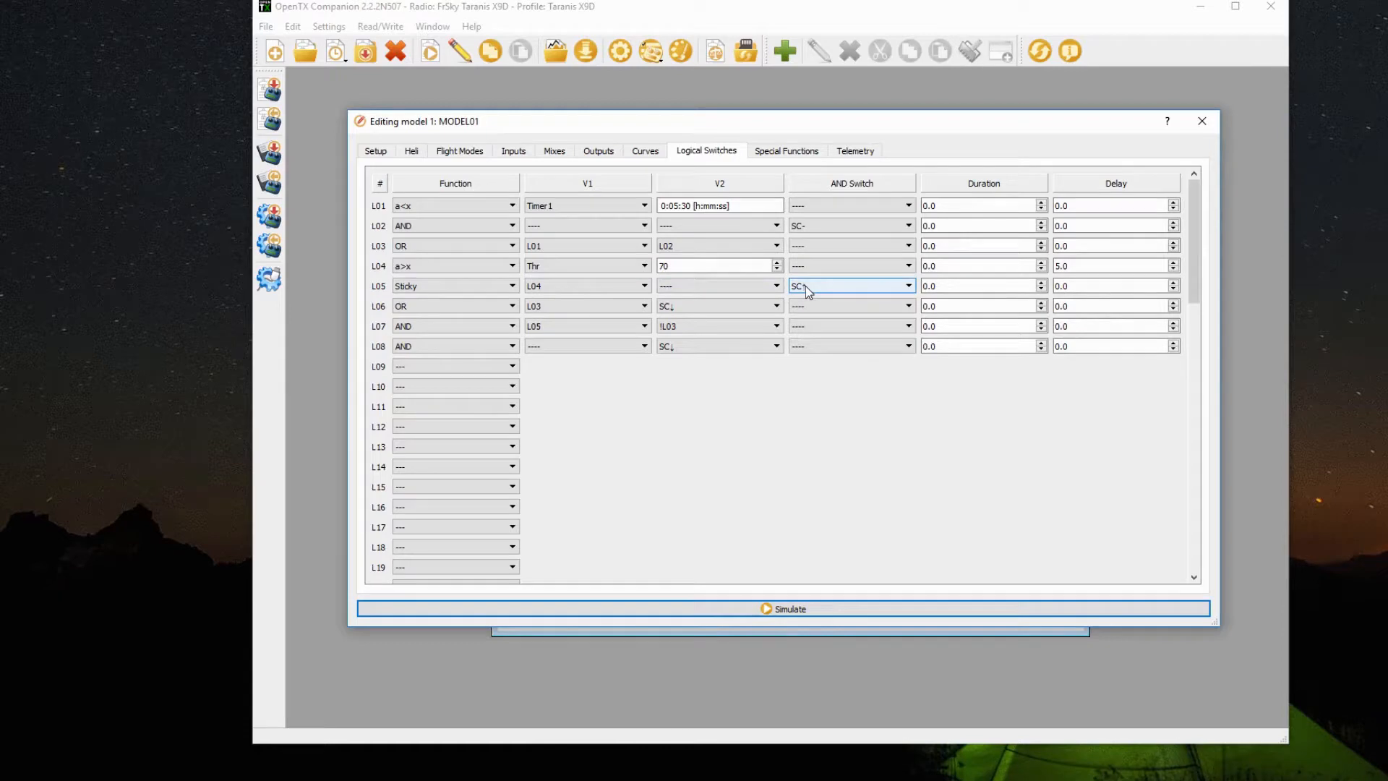
{"action": "scroll", "coordinate": [806, 285], "scroll_direction": "up", "scroll_amount": 1}
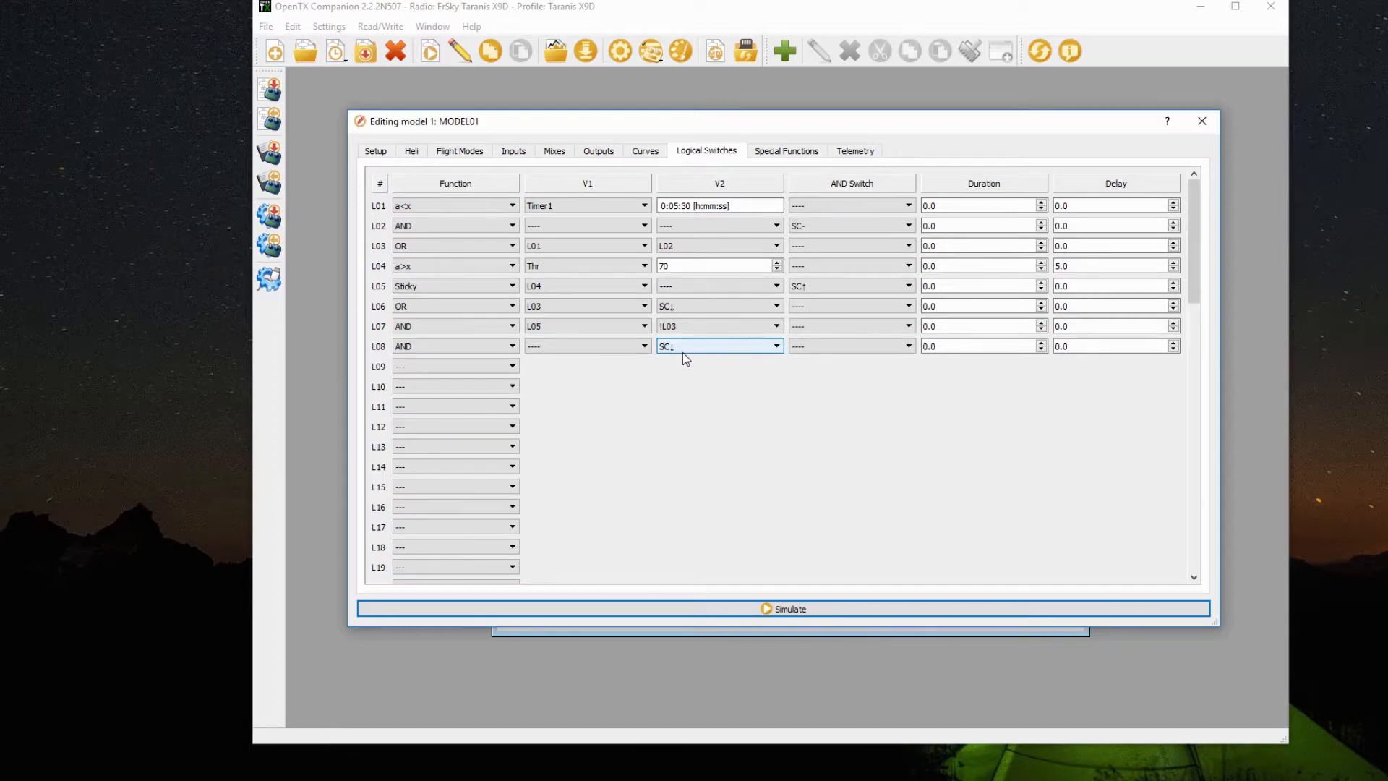
{"action": "left_click", "coordinate": [558, 153]}
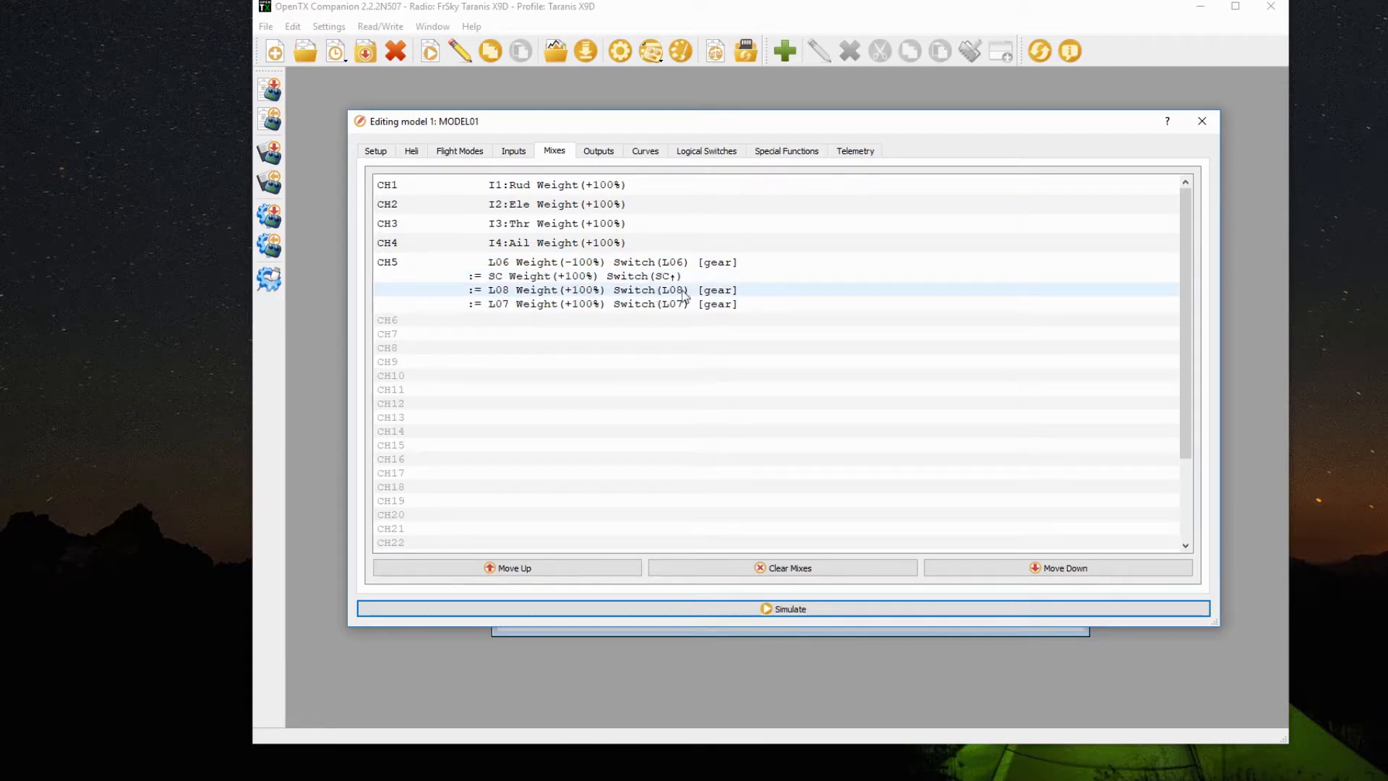
{"action": "left_click", "coordinate": [543, 303]}
{"action": "left_click", "coordinate": [510, 291]}
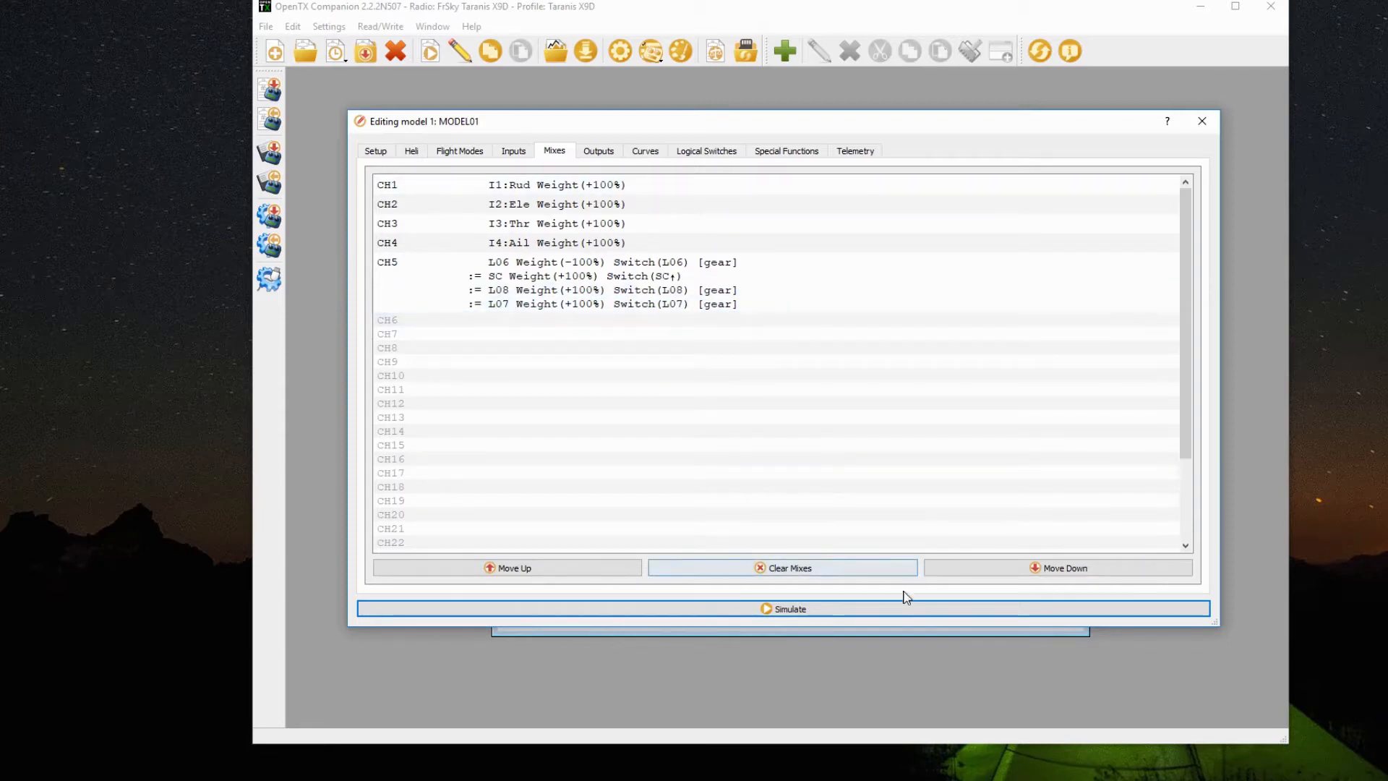
- Start a new simulation of MODEL01 and raise the throttle stick to 100%
{"action": "left_click", "coordinate": [884, 605]}
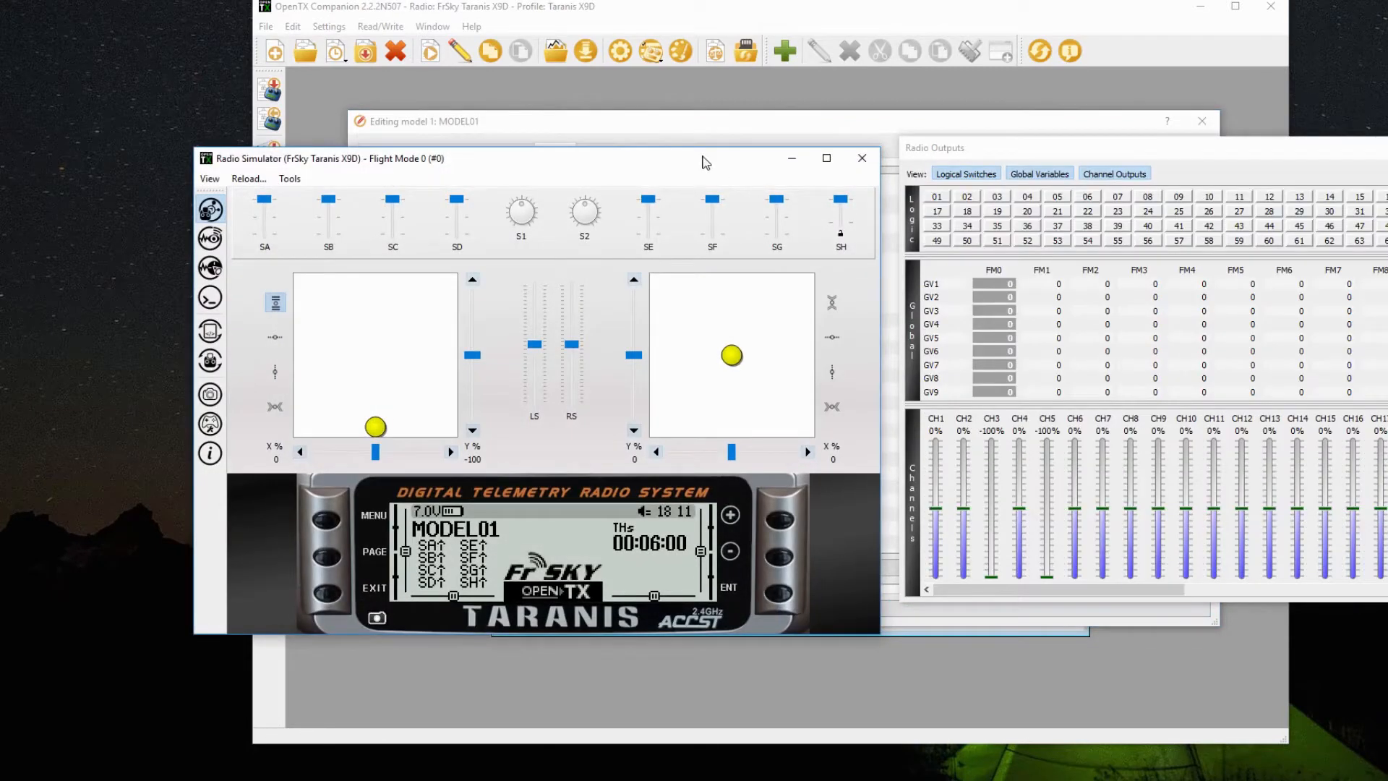
{"action": "left_click_drag", "start_coordinate": [677, 163], "coordinate": [707, 125]}
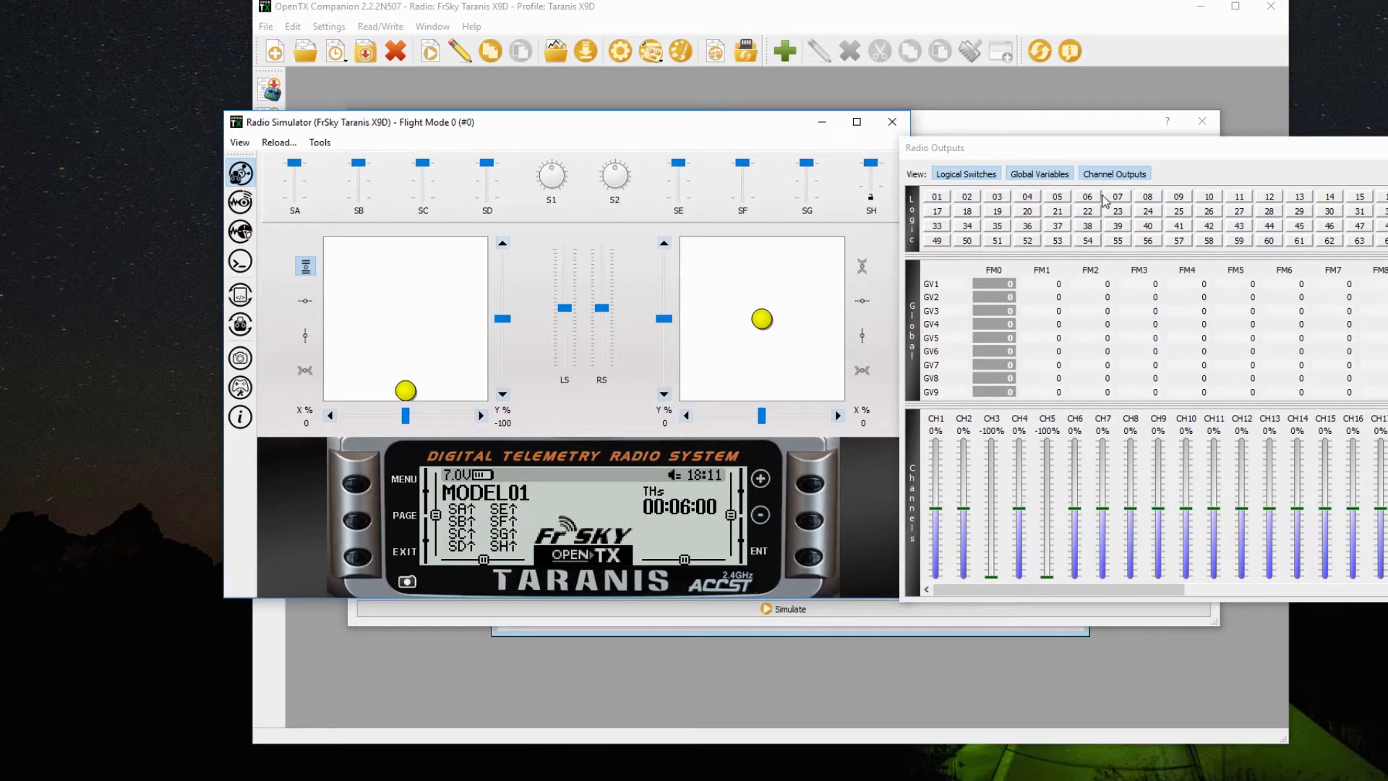
{"action": "left_click", "coordinate": [409, 399]}
{"action": "left_click_drag", "start_coordinate": [408, 400], "coordinate": [418, 254]}
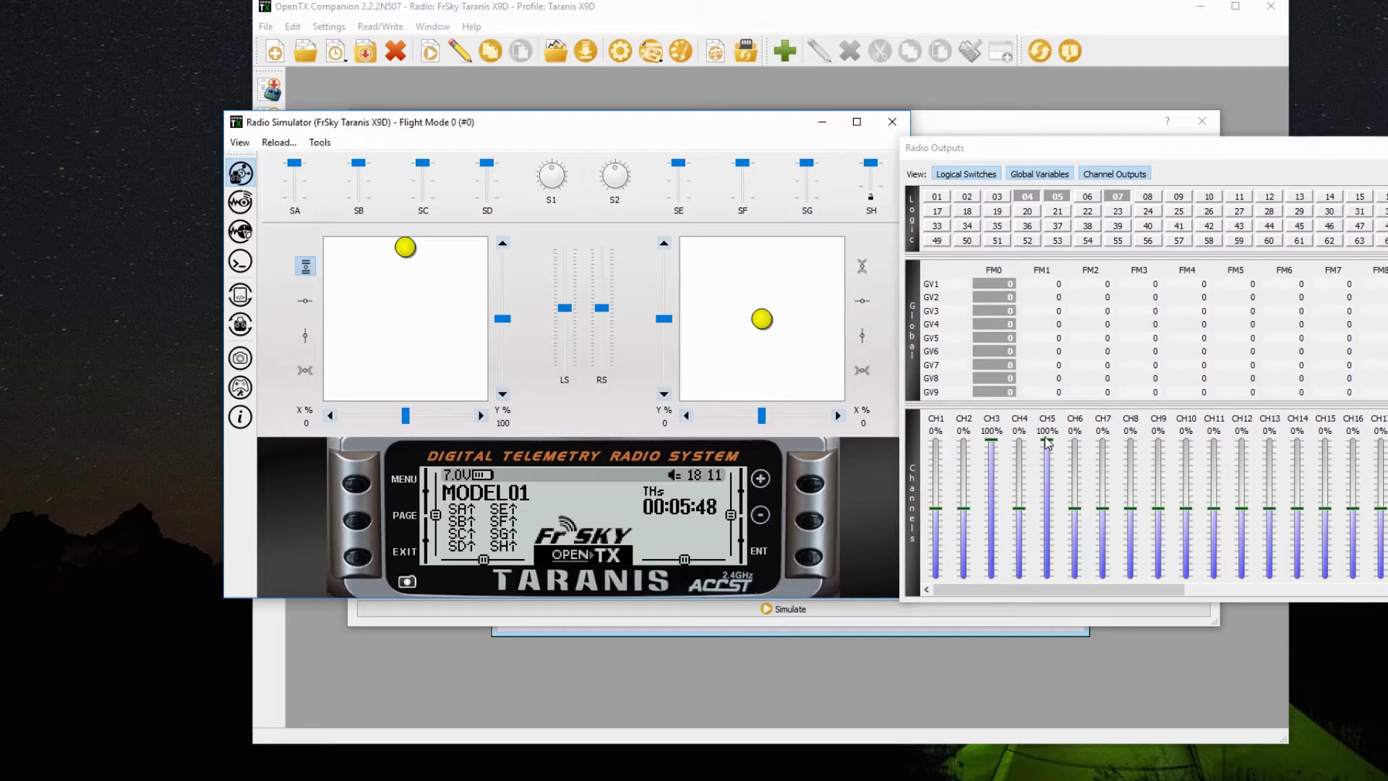
- While the timer is above 5:30, move switch SC down, to the middle and back up at full throttle
{"action": "left_click", "coordinate": [428, 188]}
{"action": "left_click", "coordinate": [426, 200]}
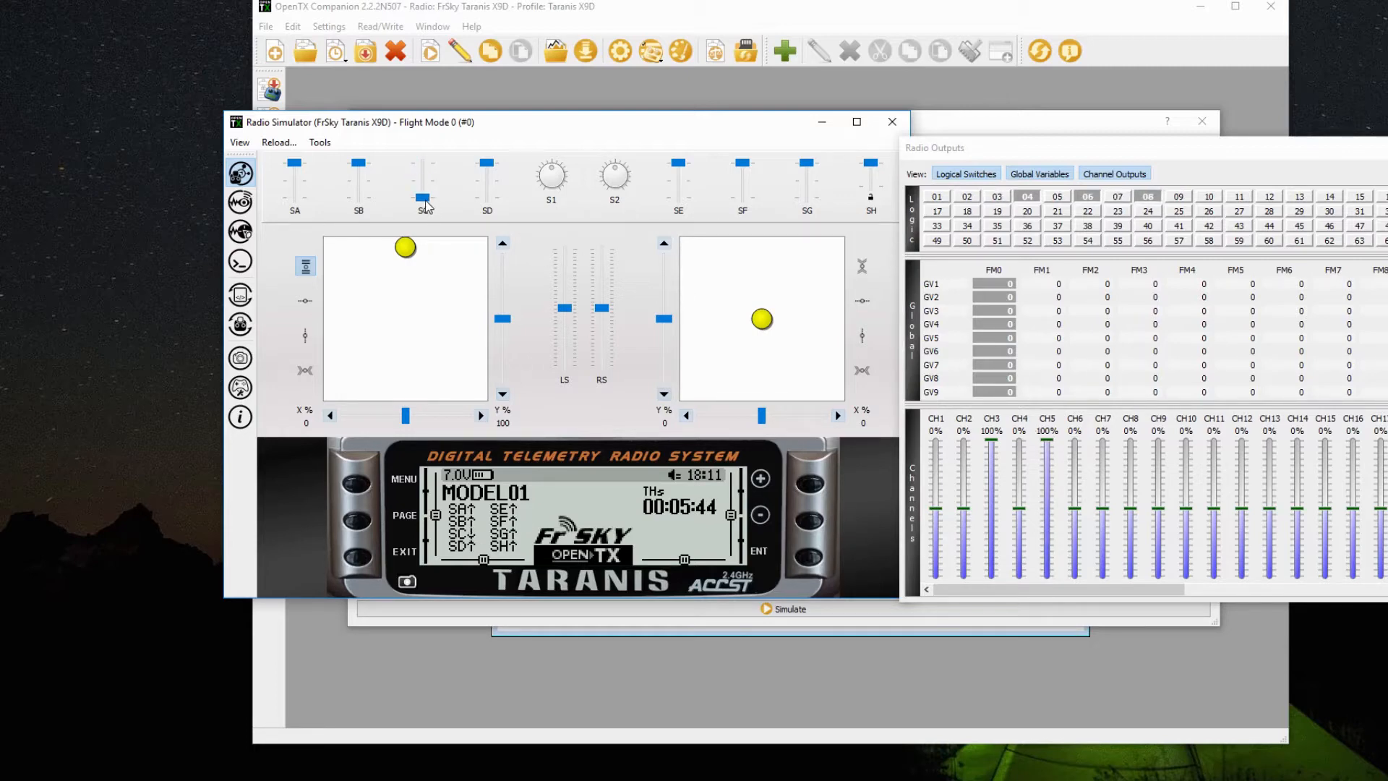
{"action": "left_click", "coordinate": [426, 185]}
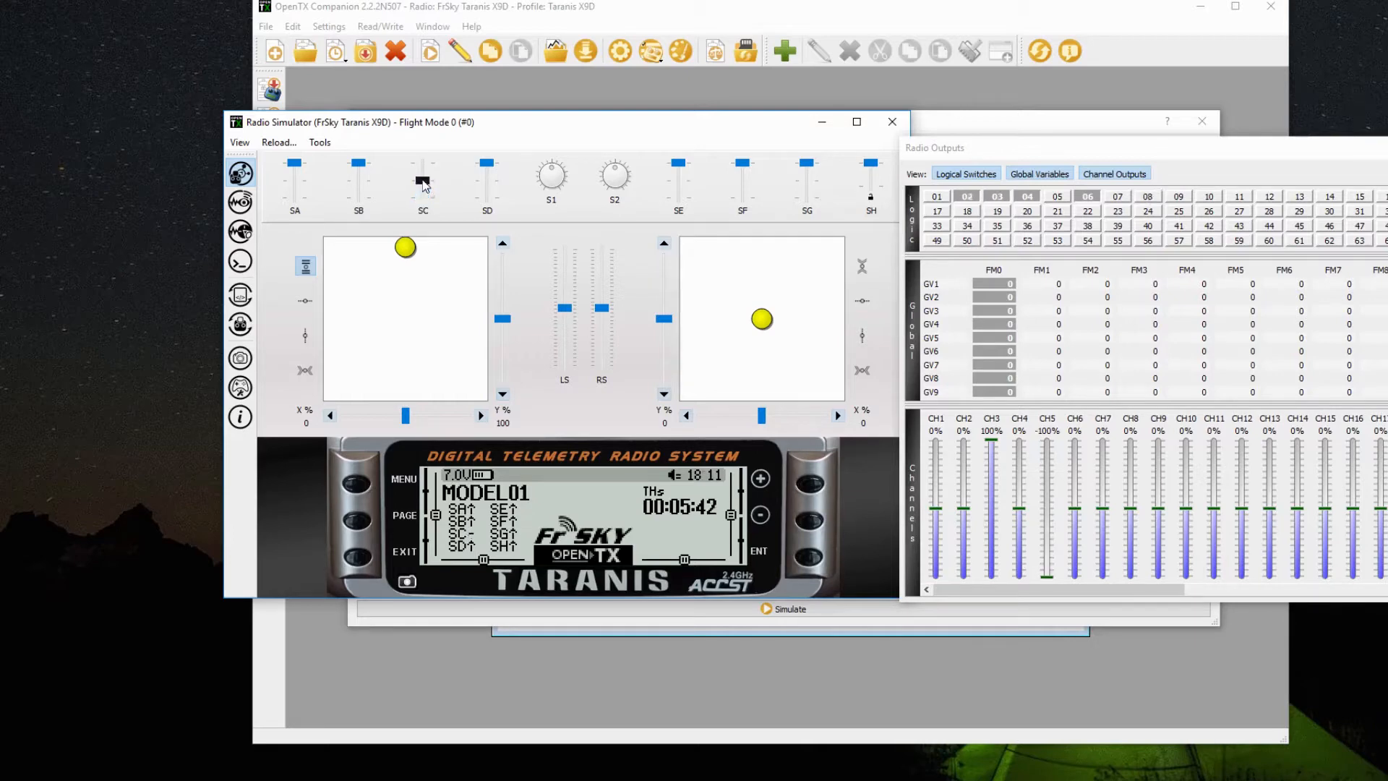
{"action": "left_click", "coordinate": [425, 172]}
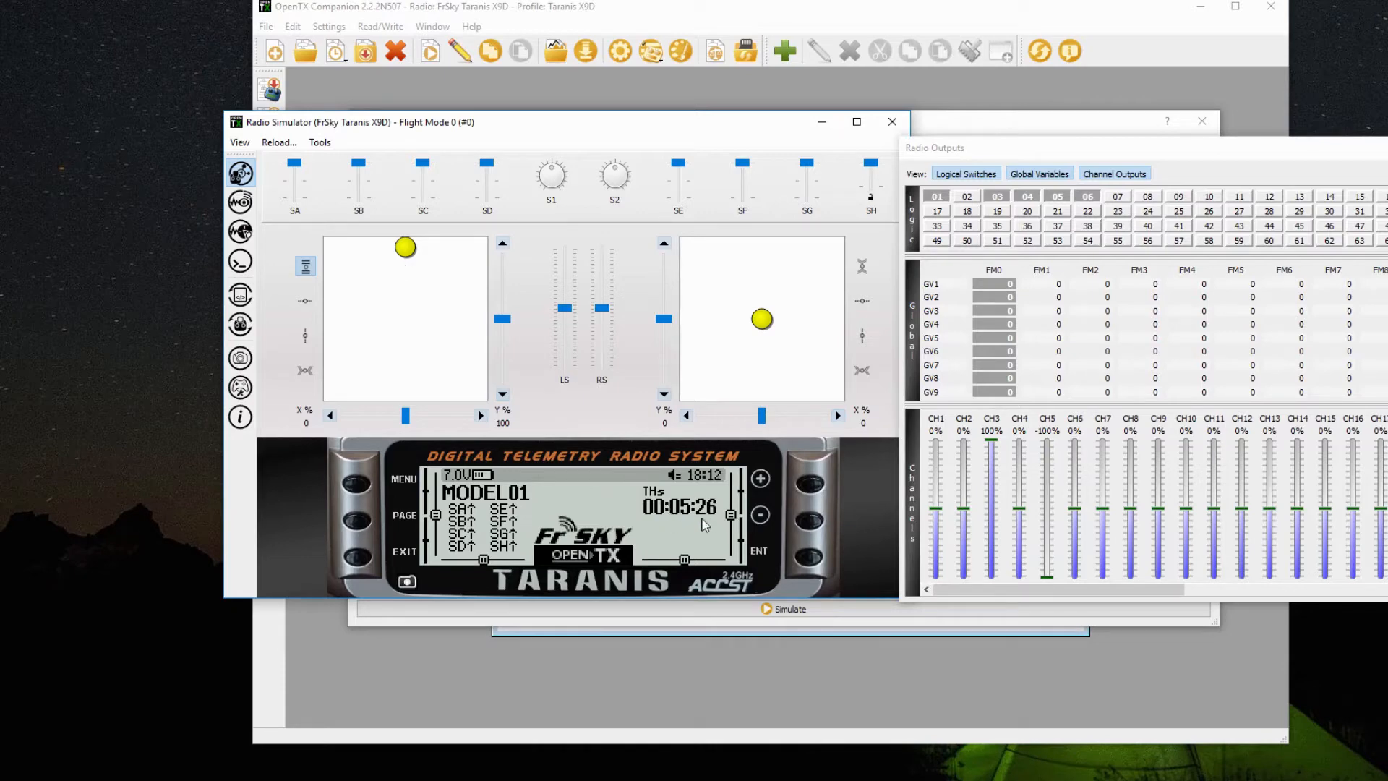
- With the timer below 5:30 and full throttle, repeatedly move switch SC down, to the middle and back up
{"action": "left_click", "coordinate": [424, 182]}
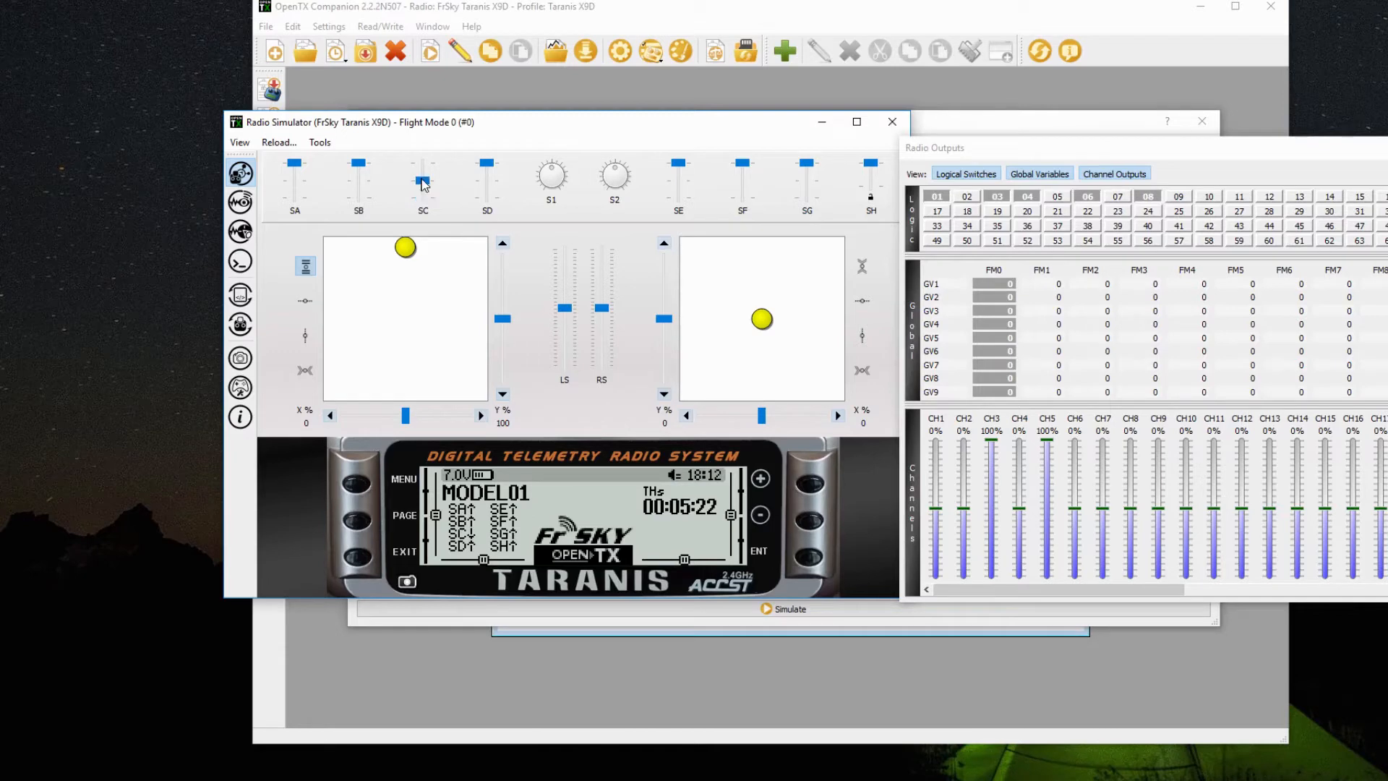
{"action": "left_click", "coordinate": [425, 163]}
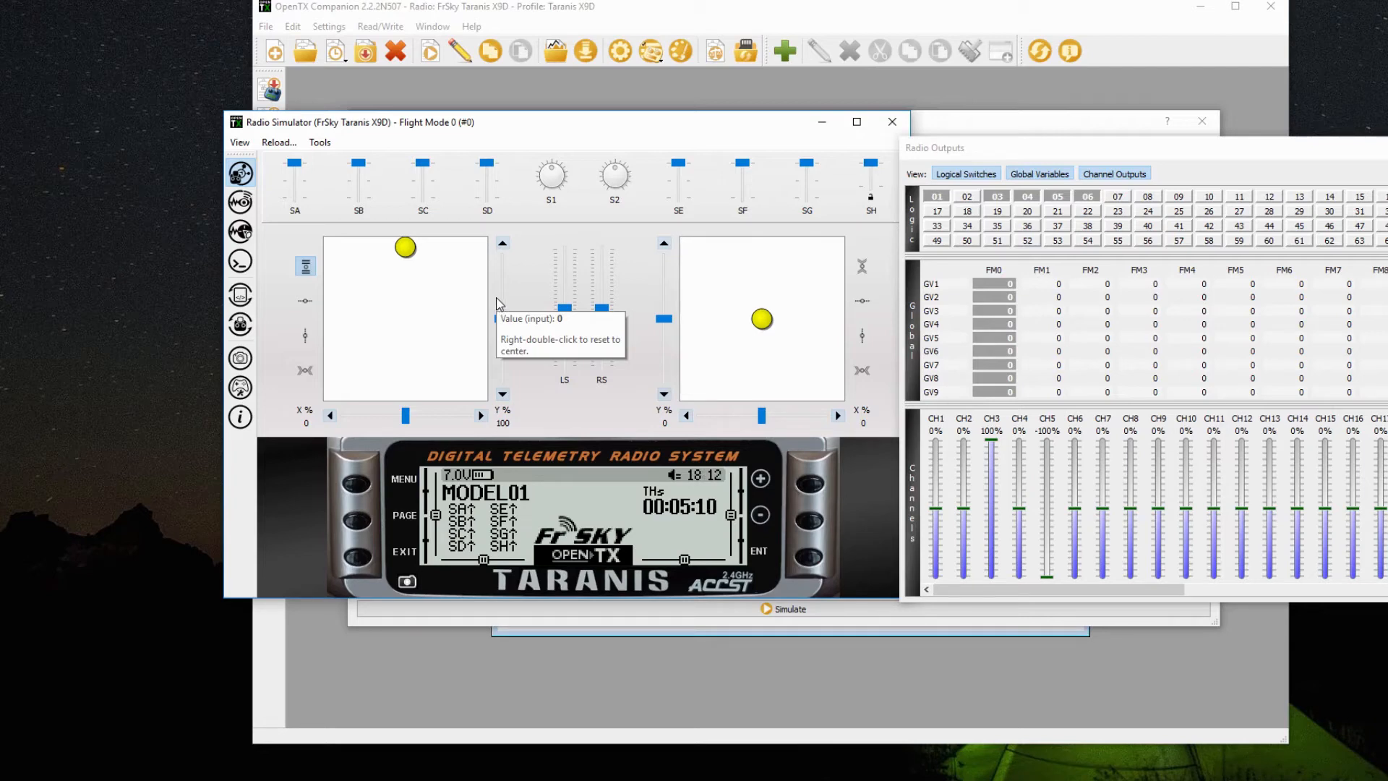
{"action": "left_click", "coordinate": [423, 197]}
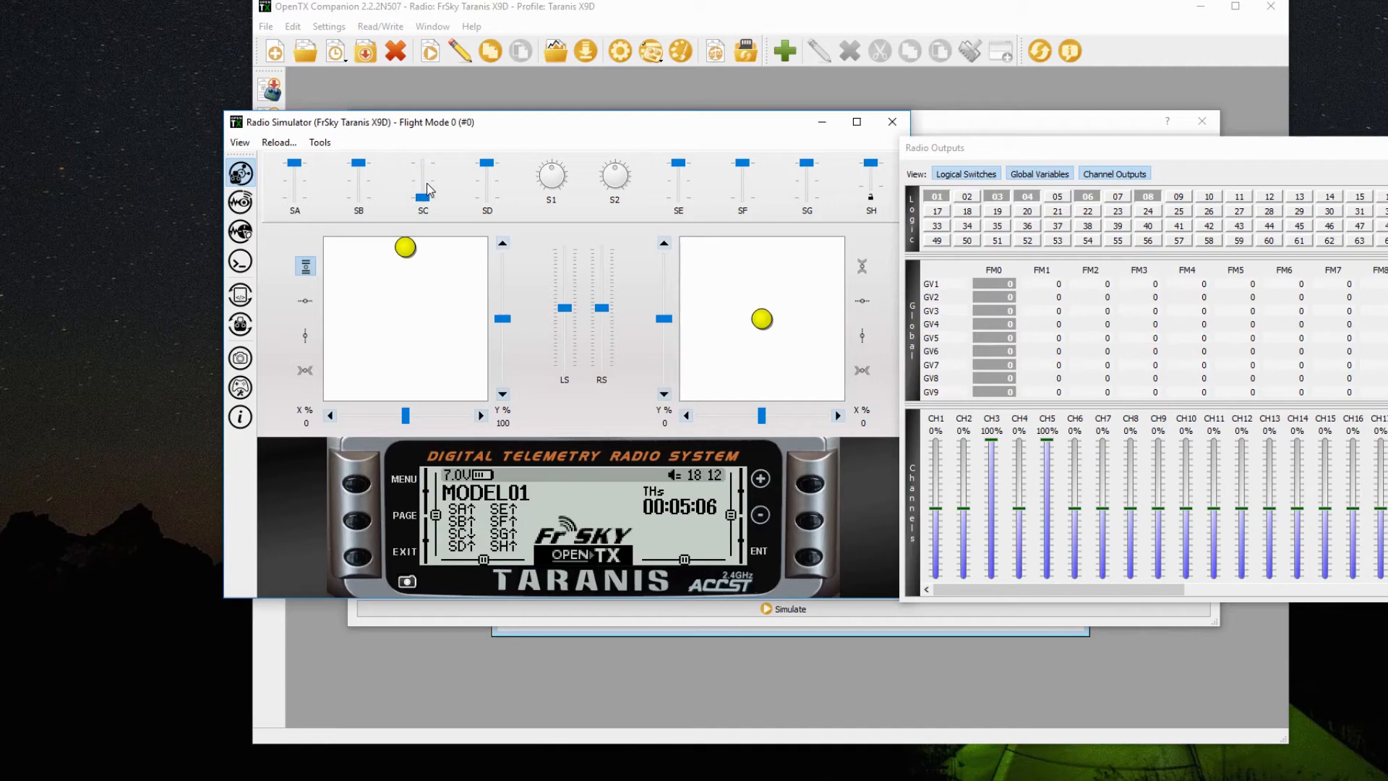
{"action": "left_click", "coordinate": [426, 181]}
{"action": "left_click", "coordinate": [427, 170]}
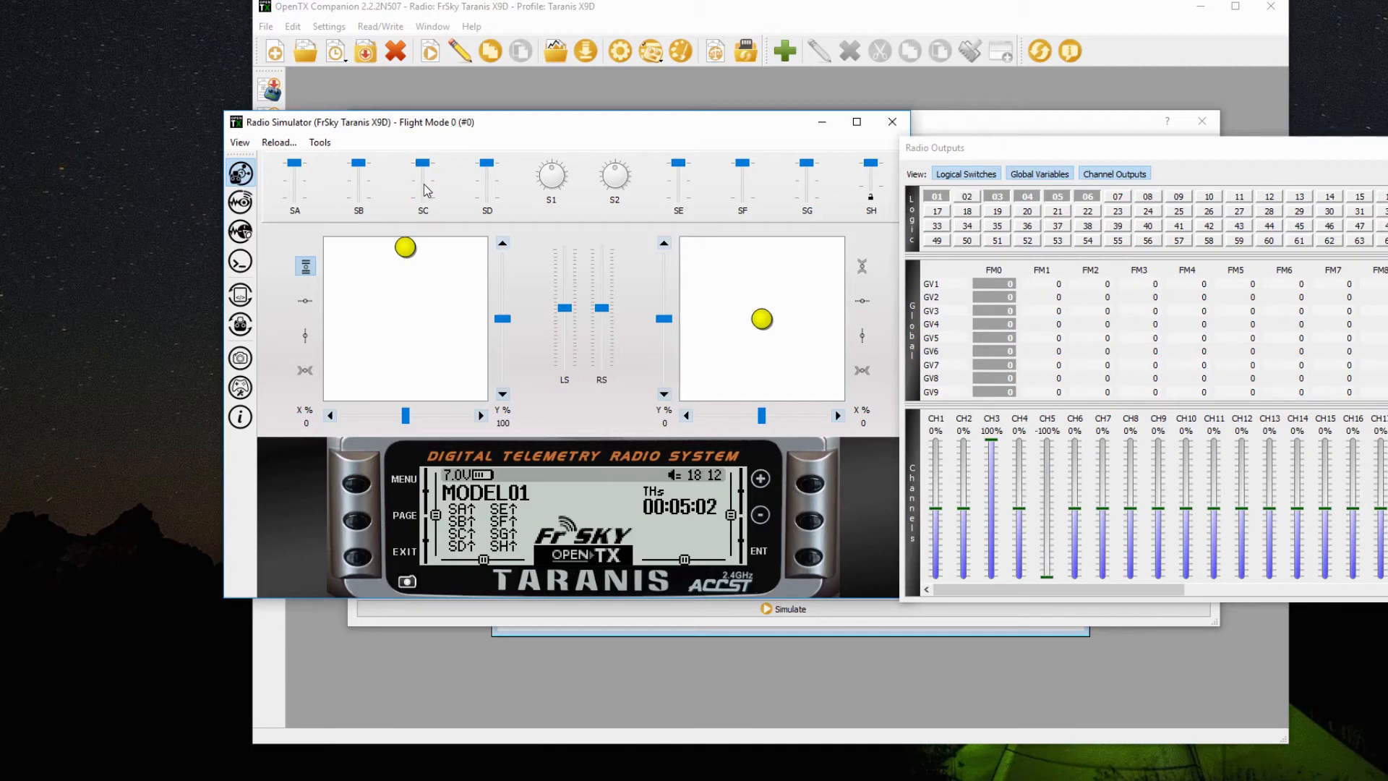
{"action": "left_click", "coordinate": [425, 188]}
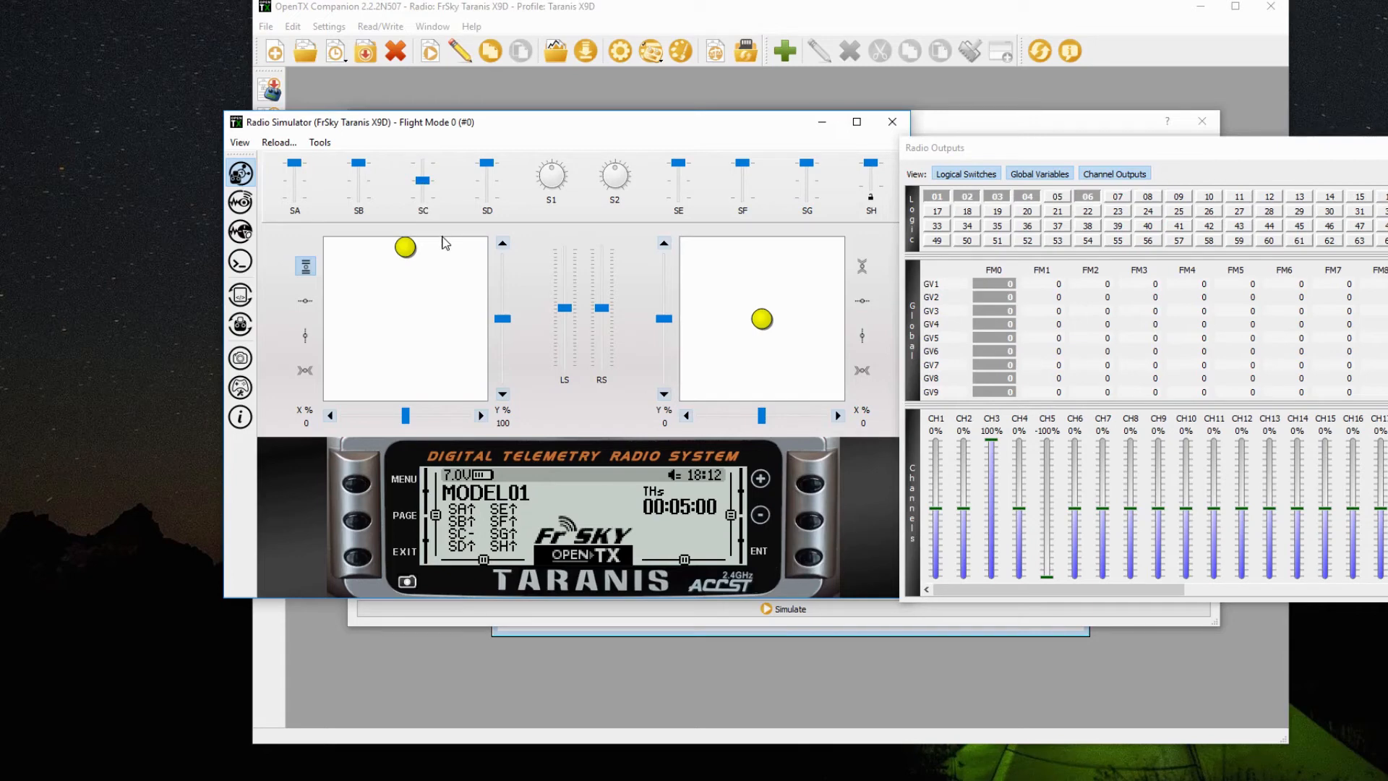
{"action": "left_click", "coordinate": [423, 199]}
{"action": "left_click", "coordinate": [423, 180]}
{"action": "left_click", "coordinate": [424, 167]}
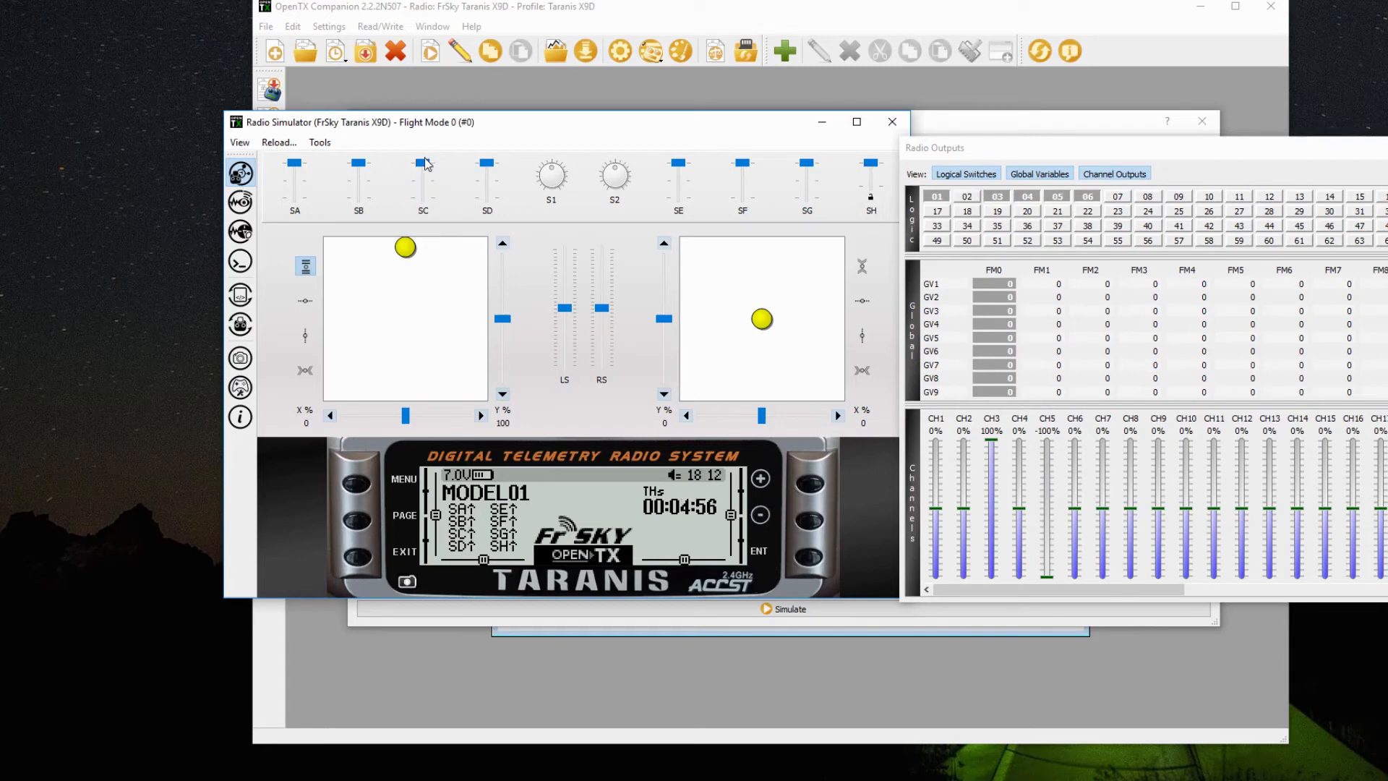